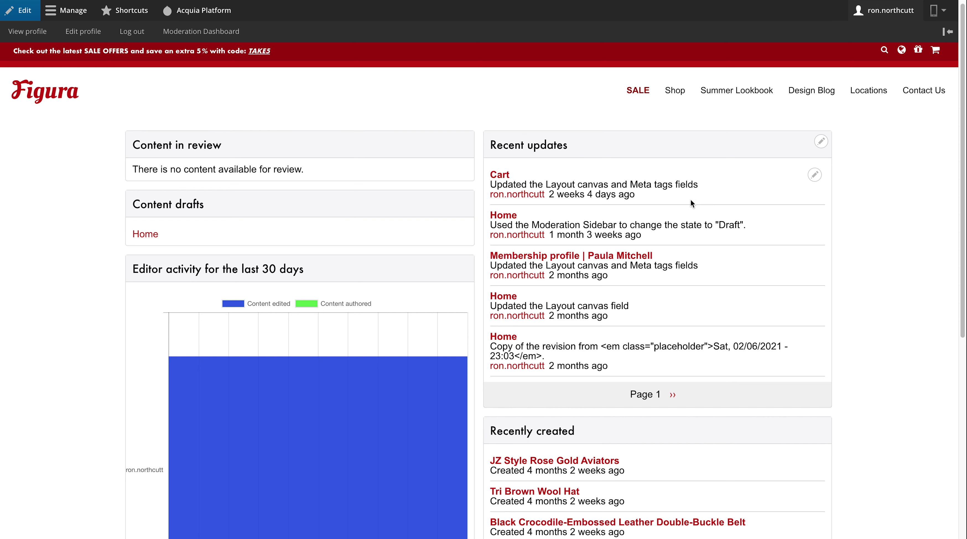
Open the London looks article from the site's content overview.
click(72, 10)
mouse_move(60, 31)
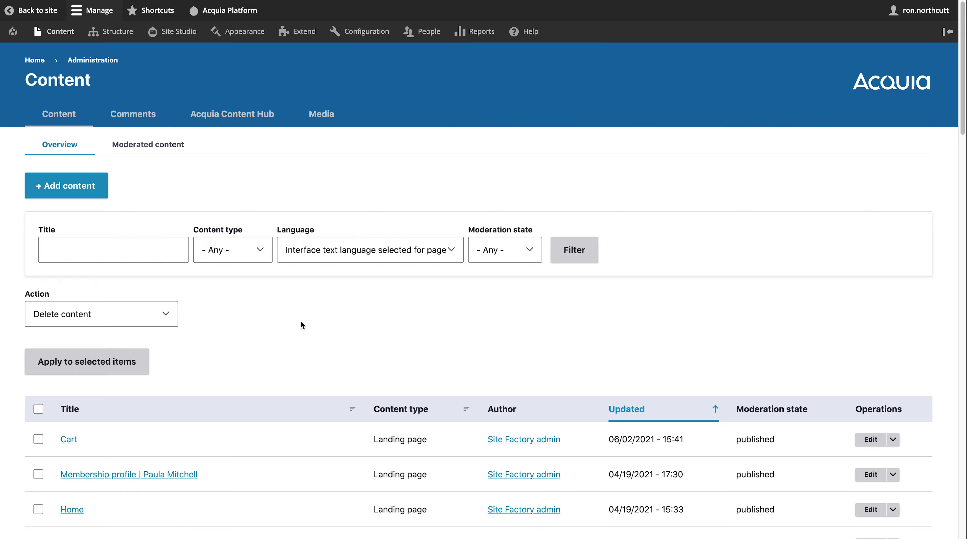
scroll(301, 325, down, 15)
scroll(301, 324, down, 15)
click(155, 334)
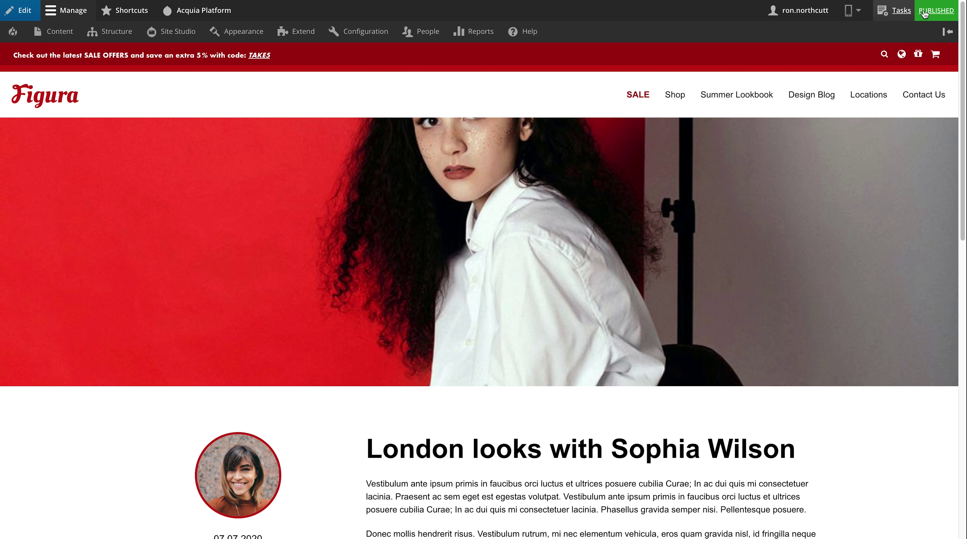
Open the article's edit form from its moderation options, examine its fields, and return to the article view.
click(925, 14)
click(838, 159)
scroll(562, 216, down, 8)
scroll(608, 234, up, 3)
click(638, 249)
click(638, 250)
scroll(605, 275, down, 8)
scroll(604, 277, down, 3)
scroll(724, 162, up, 15)
click(52, 113)
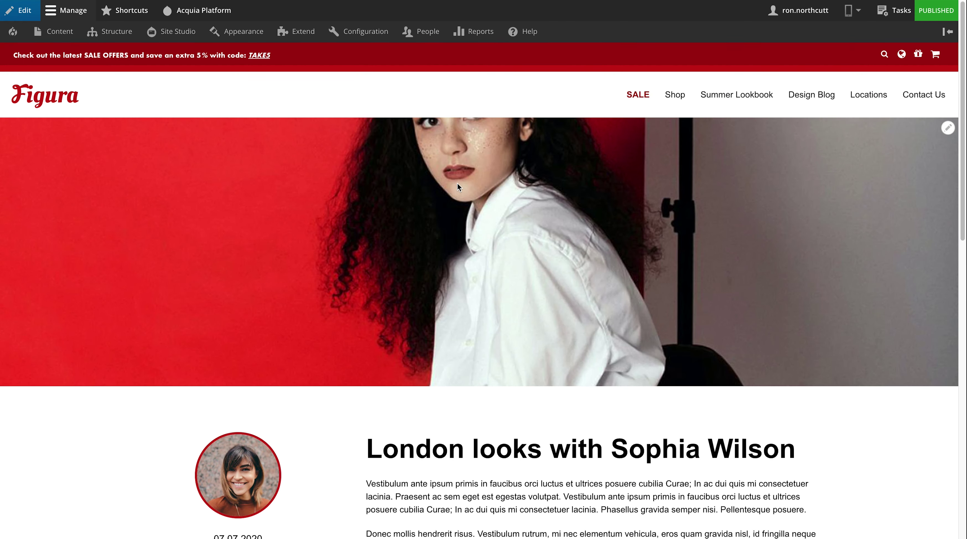
Start creating a new landing page.
scroll(458, 185, down, 8)
scroll(458, 185, up, 8)
click(60, 106)
mouse_move(60, 35)
mouse_move(95, 53)
click(190, 124)
Add the Page example 2 helper to the layout canvas and title the landing page "test".
click(50, 238)
mouse_move(58, 213)
scroll(58, 212, down, 5)
scroll(58, 215, down, 3)
scroll(57, 213, up, 10)
click(160, 57)
click(42, 121)
drag(52, 181, 380, 296)
click(298, 171)
text(test)
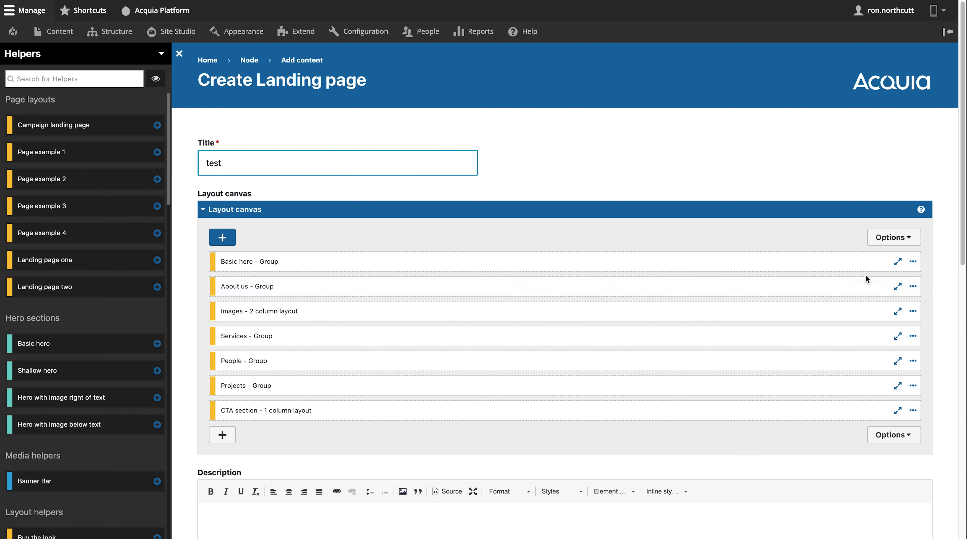
Expand the Basic hero group in the layout canvas and open the settings of its 1 column layout.
click(898, 265)
click(898, 265)
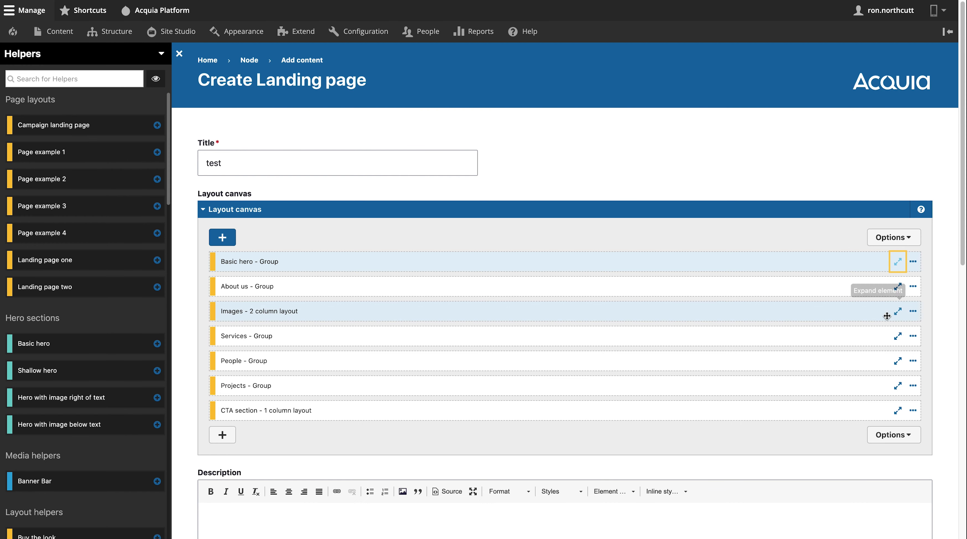
click(896, 264)
scroll(441, 382, down, 1)
double_click(447, 302)
Set the 1 column layout's row background image to the sunglasses photo, apply it, and save the landing page.
click(886, 65)
click(550, 214)
click(548, 330)
scroll(485, 375, down, 3)
click(307, 449)
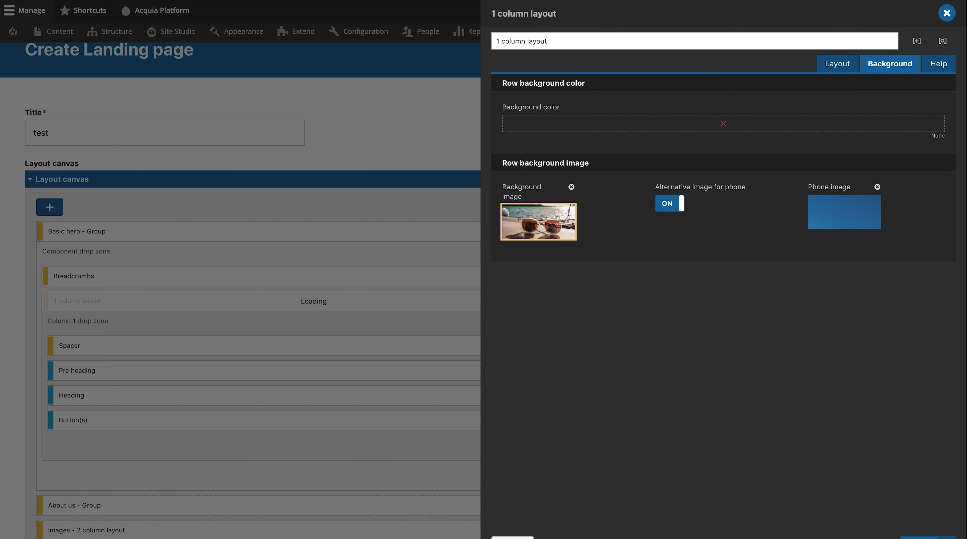
click(928, 538)
scroll(214, 328, down, 20)
click(218, 496)
Examine the rendered test landing page from its hero down to the end.
scroll(392, 150, down, 10)
scroll(392, 150, down, 4)
scroll(392, 150, down, 15)
scroll(392, 150, down, 6)
scroll(341, 159, down, 13)
scroll(341, 158, down, 20)
scroll(341, 159, up, 20)
scroll(341, 159, up, 20)
scroll(559, 254, down, 2)
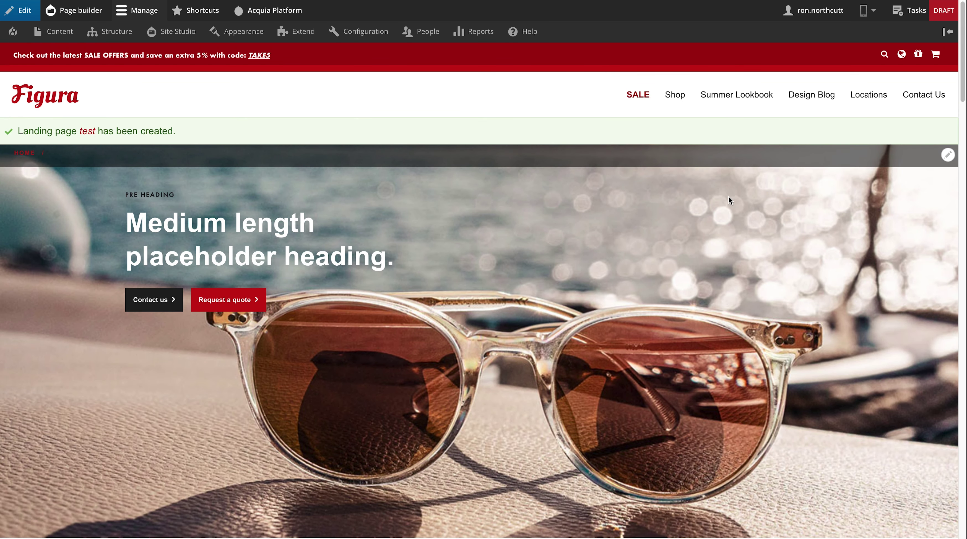
Open the moderation tasks for the test landing page.
click(916, 16)
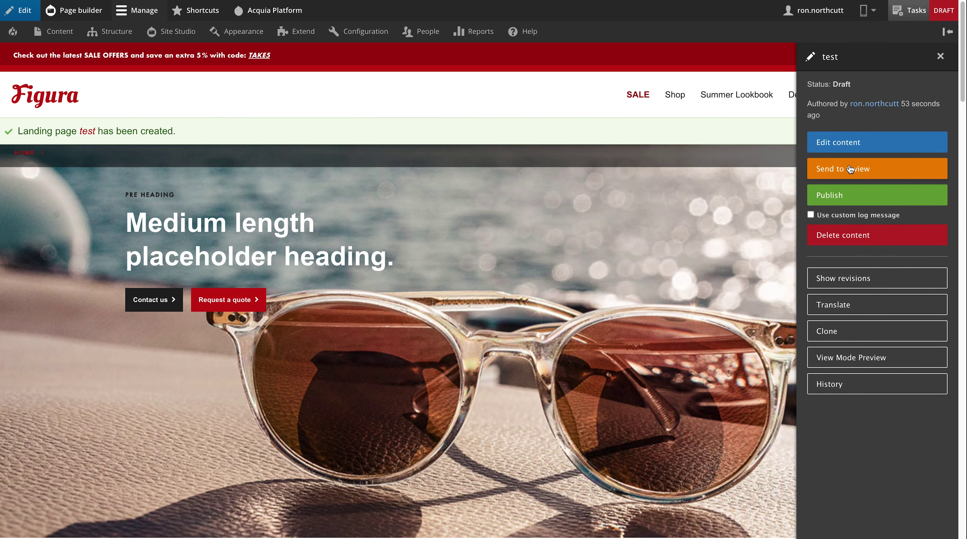